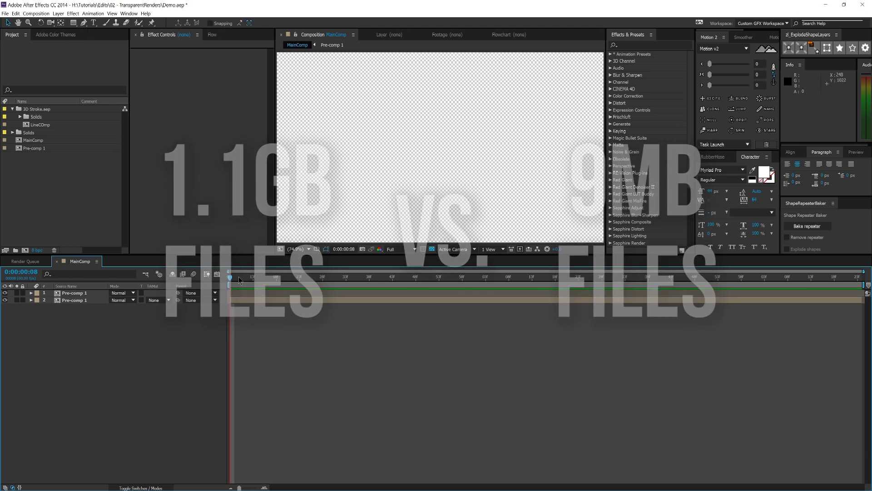
Scrub the MainComp timeline to preview the extruded text animation from start to end.
mouse_move(240, 281)
left_mouse_down()
mouse_move(845, 337)
mouse_move(645, 333)
left_mouse_up()
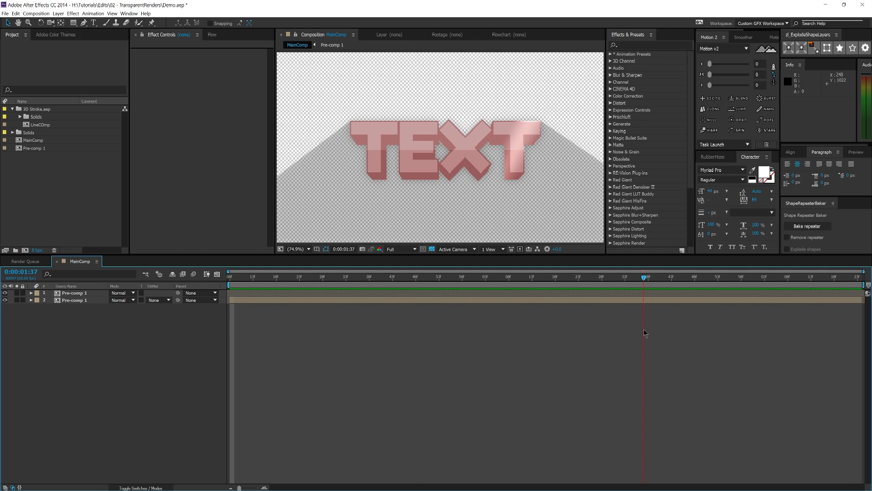
left_click_drag(645, 333, 575, 375)
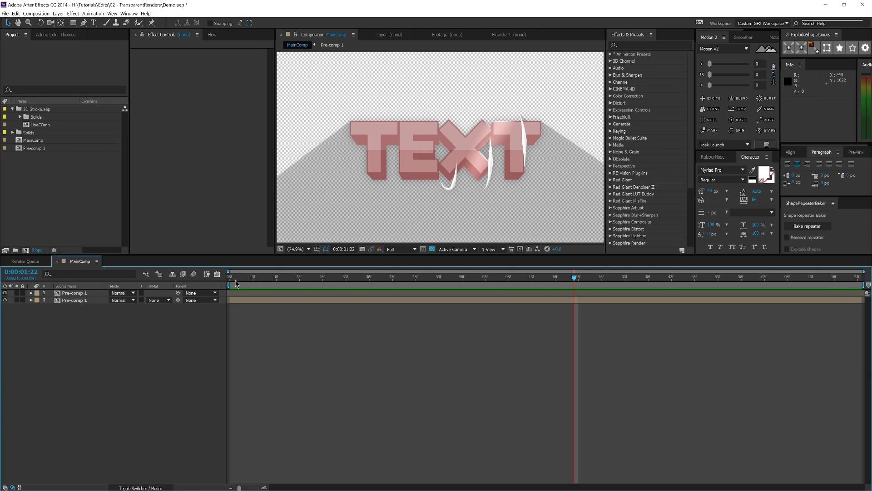
left_click_drag(236, 281, 597, 307)
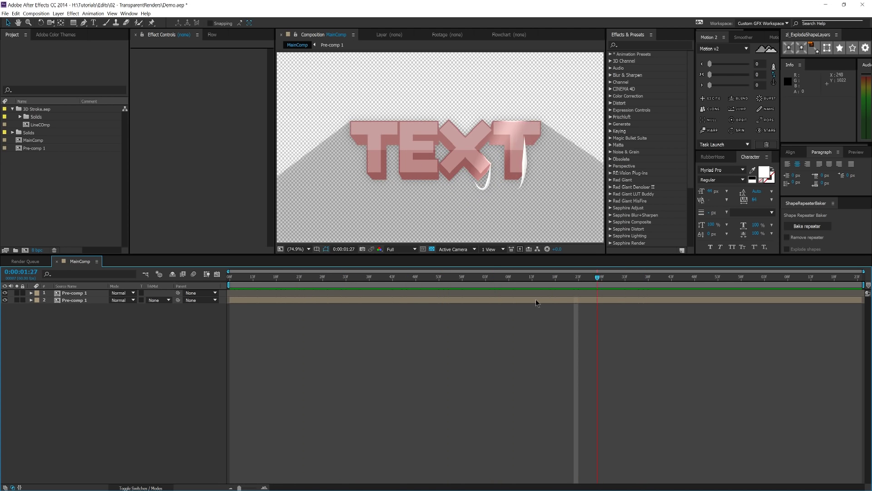
left_click_drag(536, 303, 381, 328)
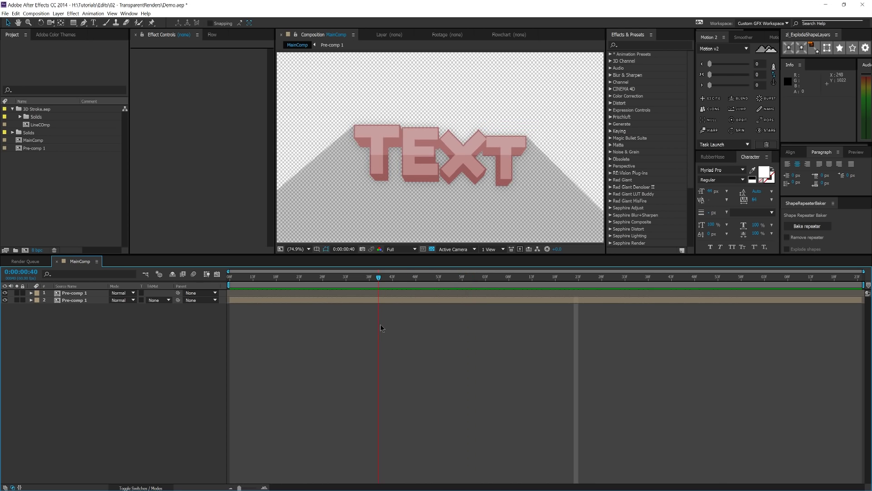
Show the Render Queue and select each of the two queued MainComp render items.
left_click_drag(22, 262, 72, 262)
left_click(24, 262)
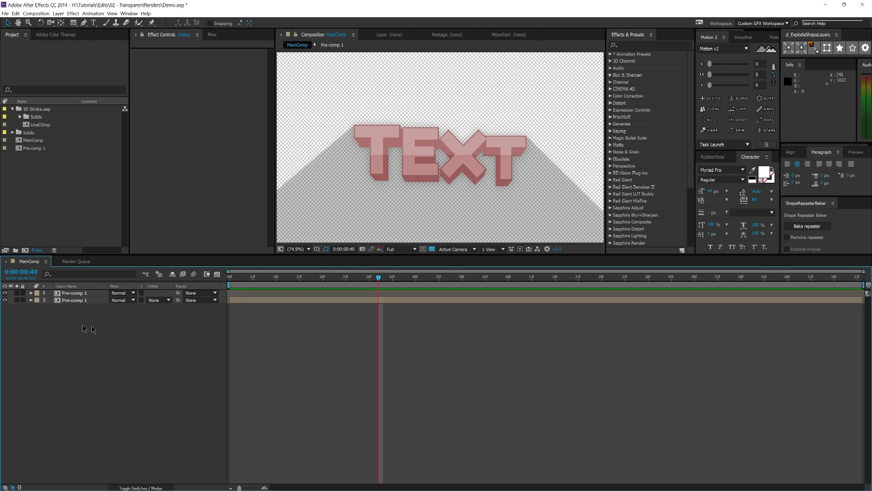
left_click(36, 13)
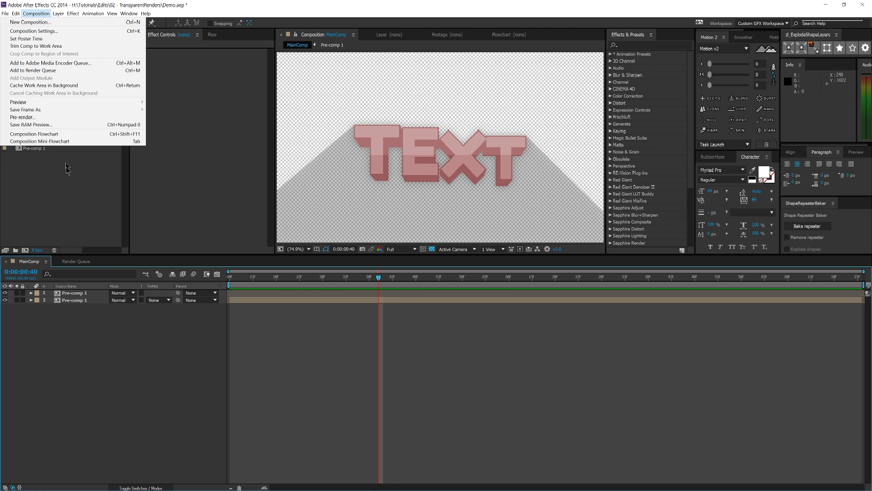
left_click(83, 337)
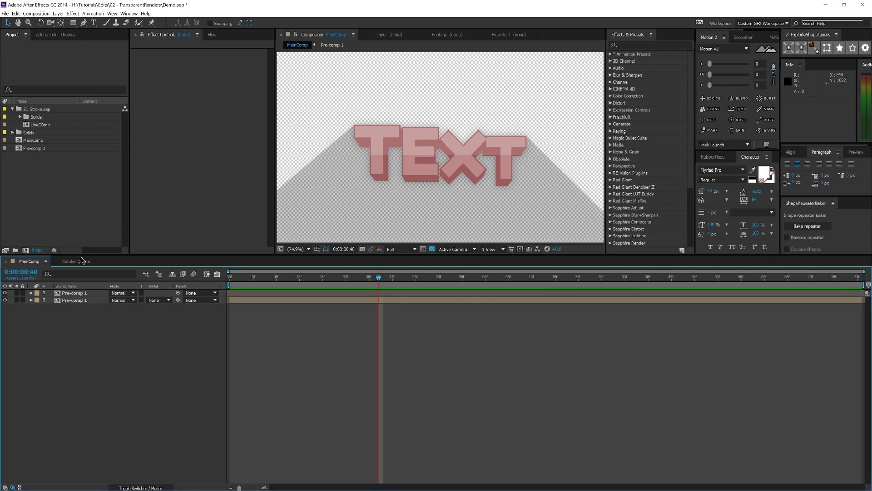
left_click(81, 261)
left_click(71, 304)
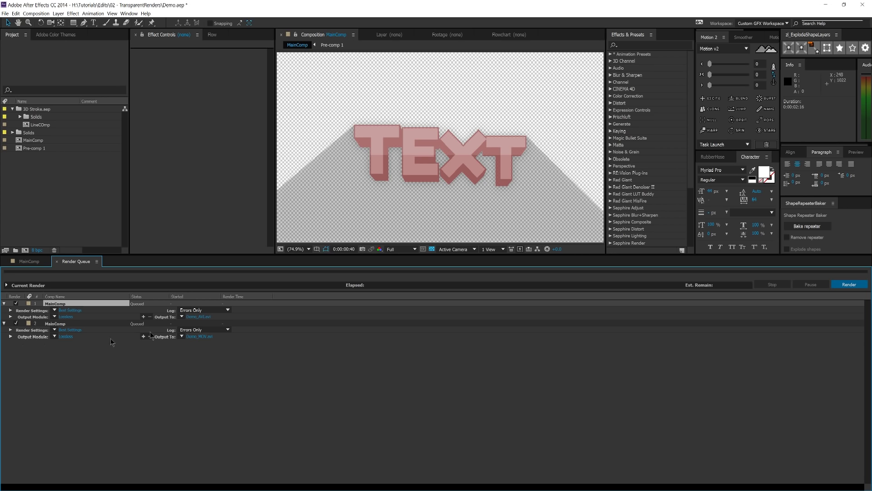
left_click(58, 324)
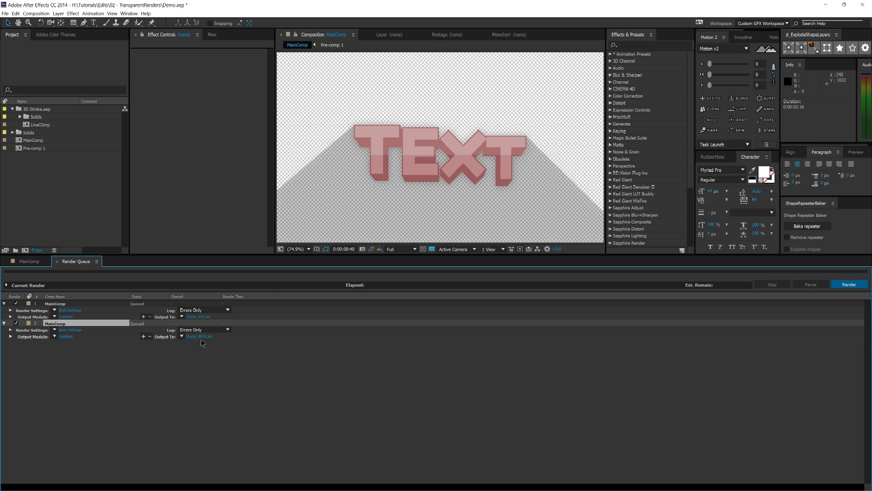
left_click(55, 306)
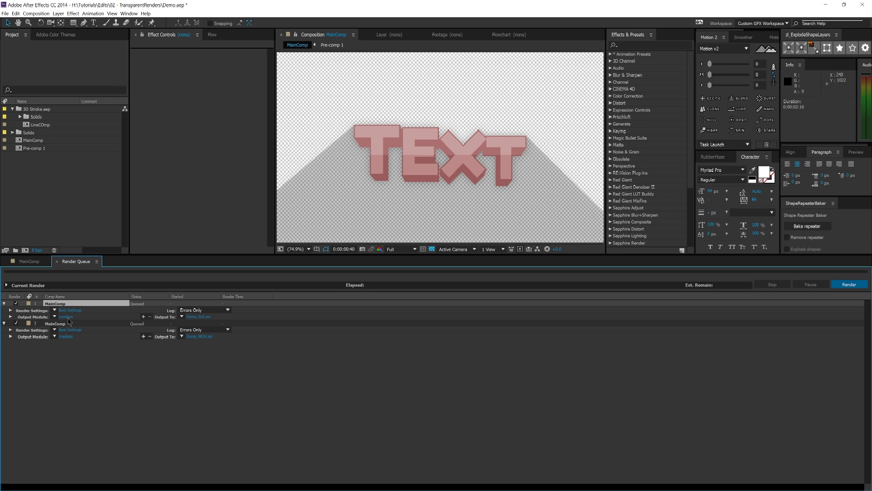
left_click(71, 311)
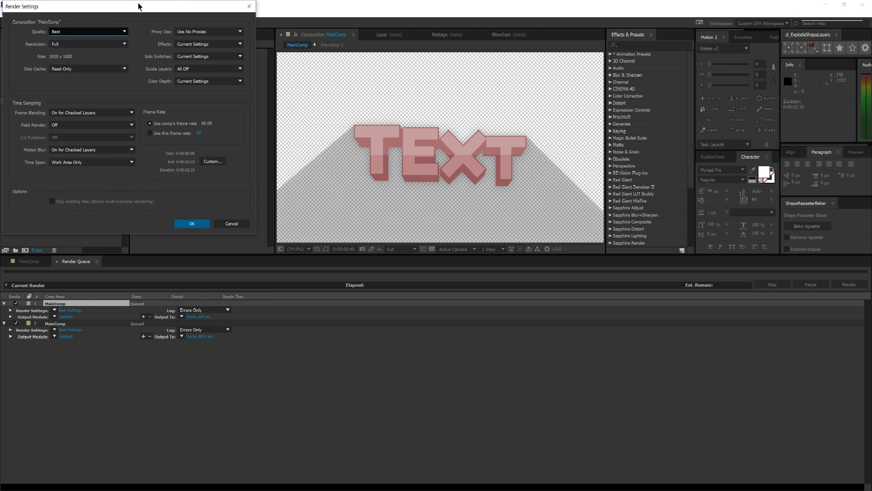
left_click_drag(139, 6, 430, 77)
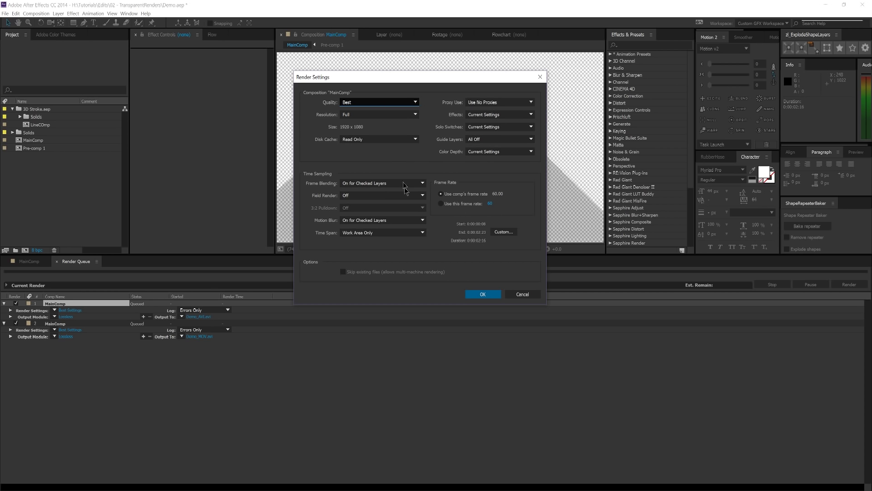
left_click(522, 294)
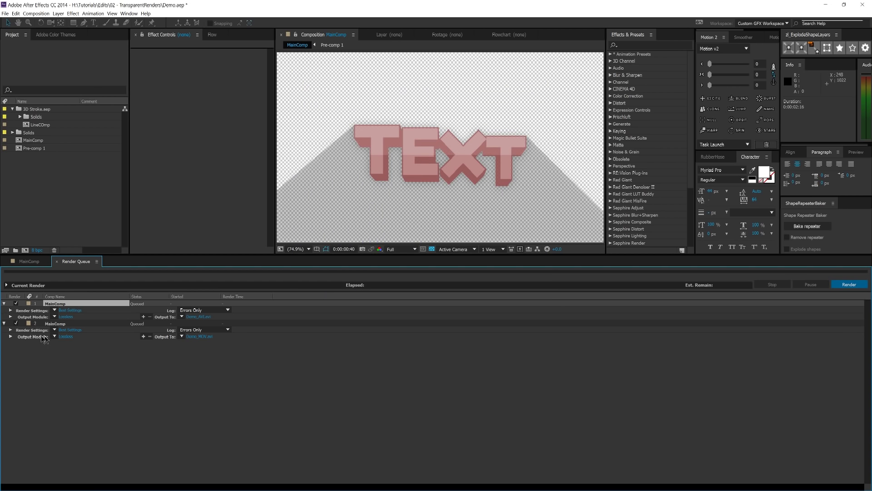
left_click(55, 310)
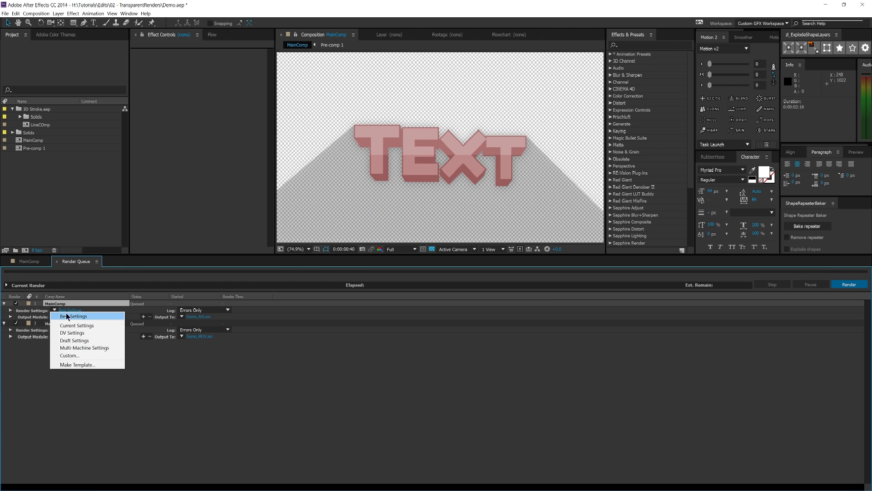
left_click(60, 315)
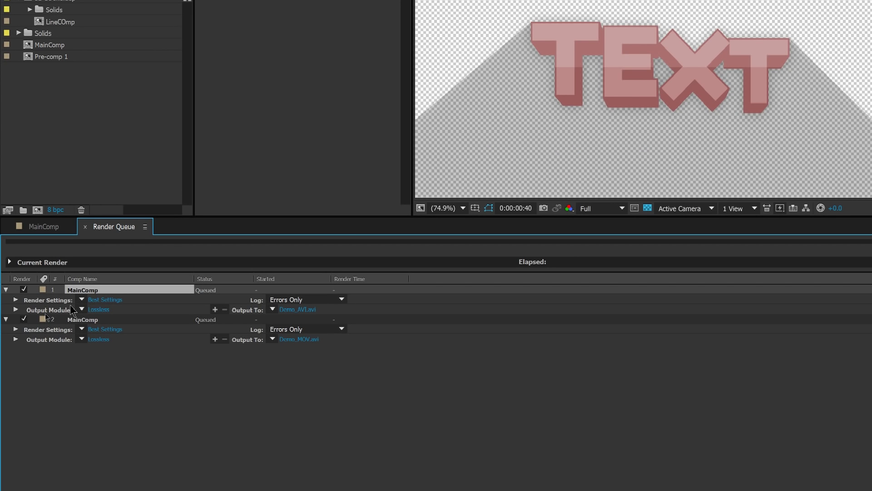
In the first render's Output Module Settings, keep AVI format and no post-render action.
left_click(103, 312)
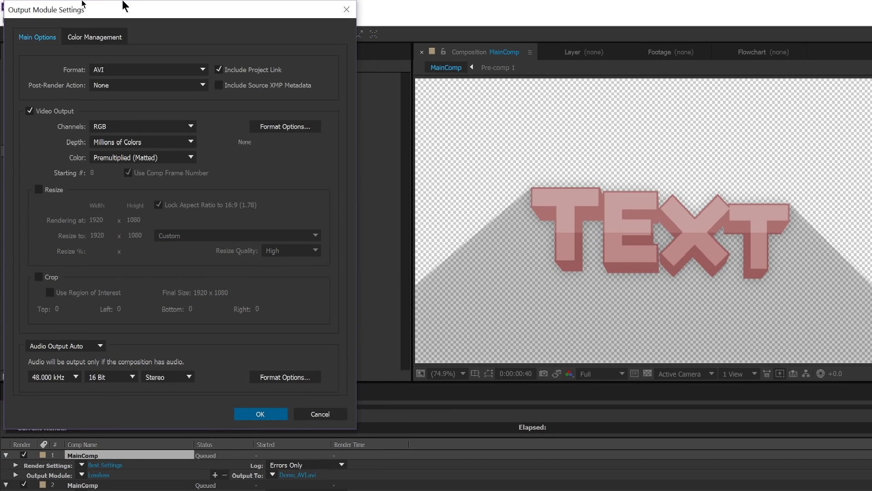
left_click_drag(130, 6, 400, 52)
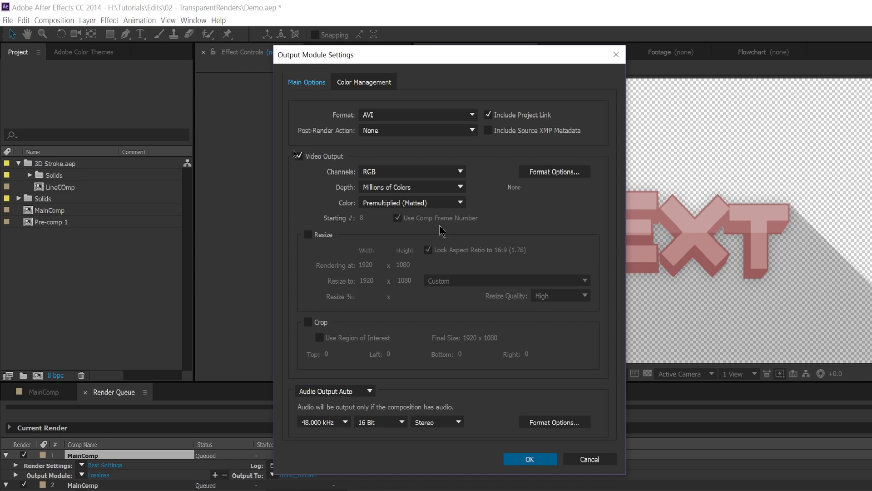
left_click(437, 116)
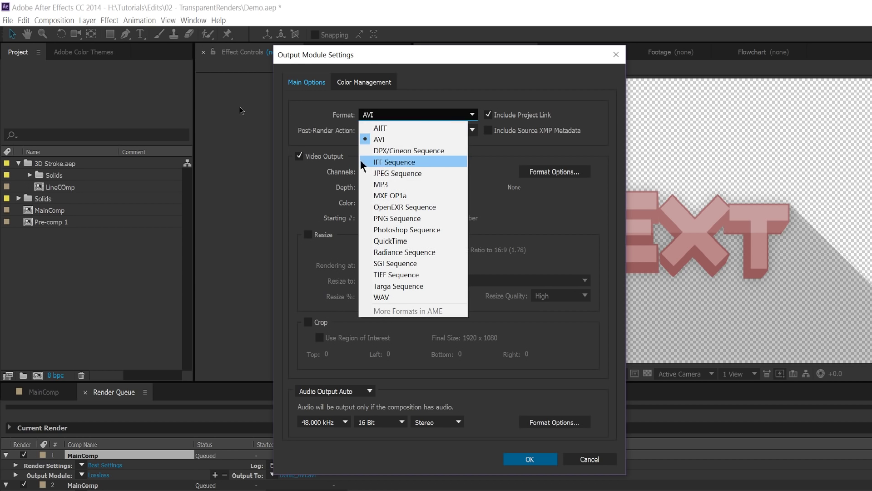
left_click(414, 139)
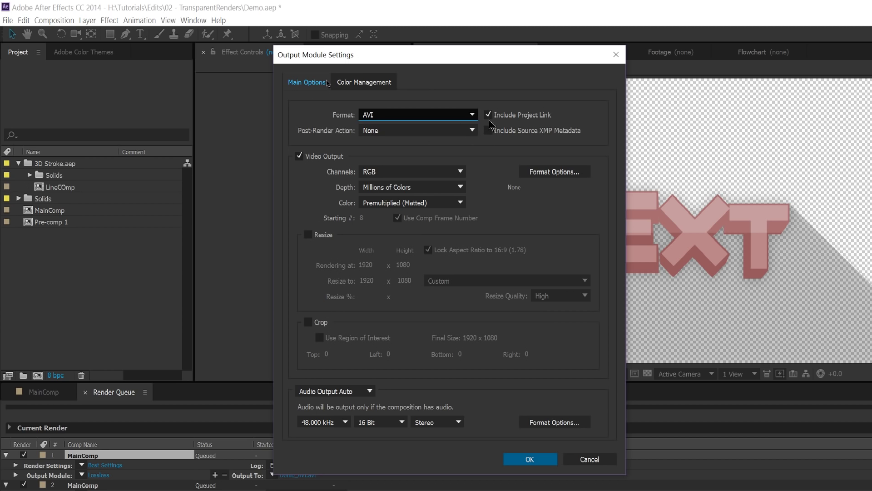
left_click(377, 131)
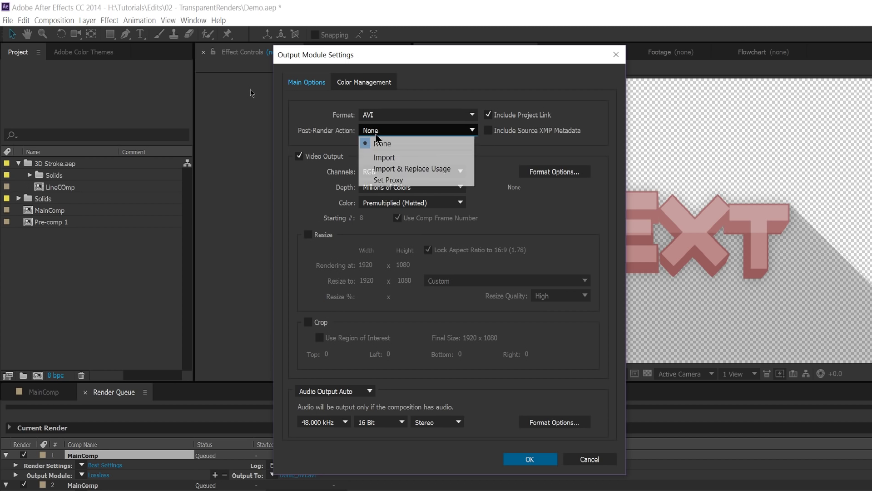
left_click(429, 133)
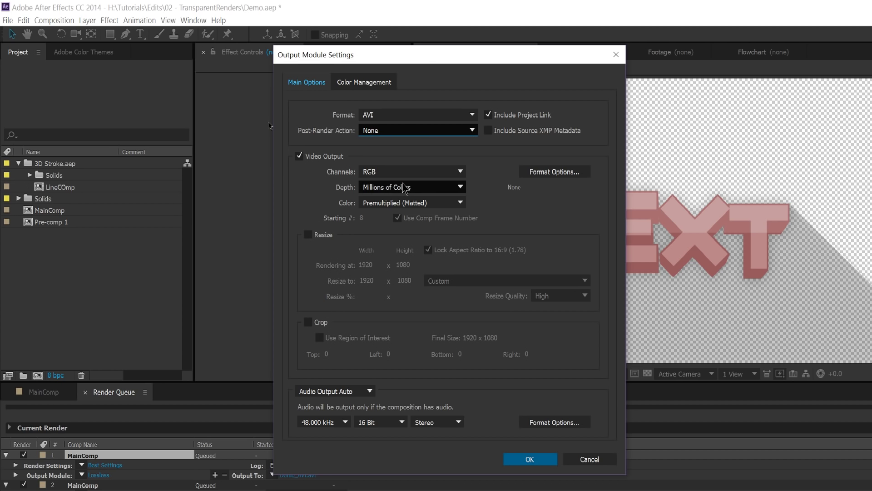
Set the AVI output channels to RGB + Alpha.
left_click(459, 173)
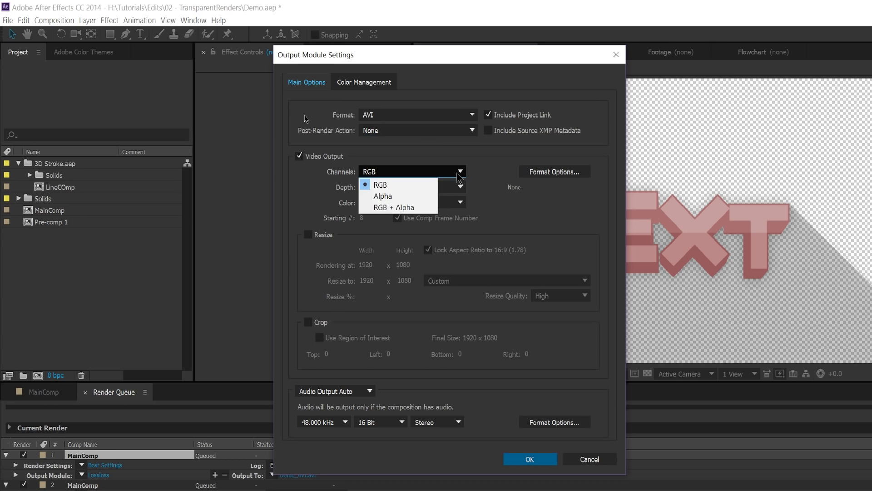
left_click(389, 177)
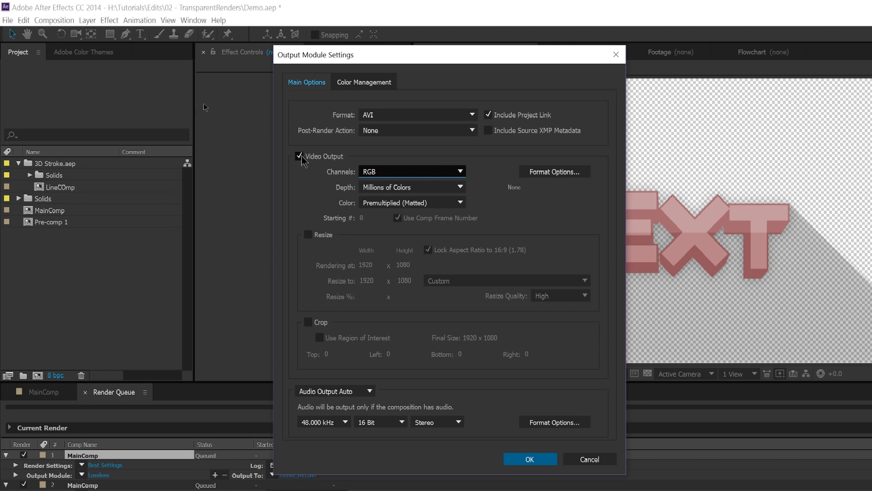
left_click(411, 174)
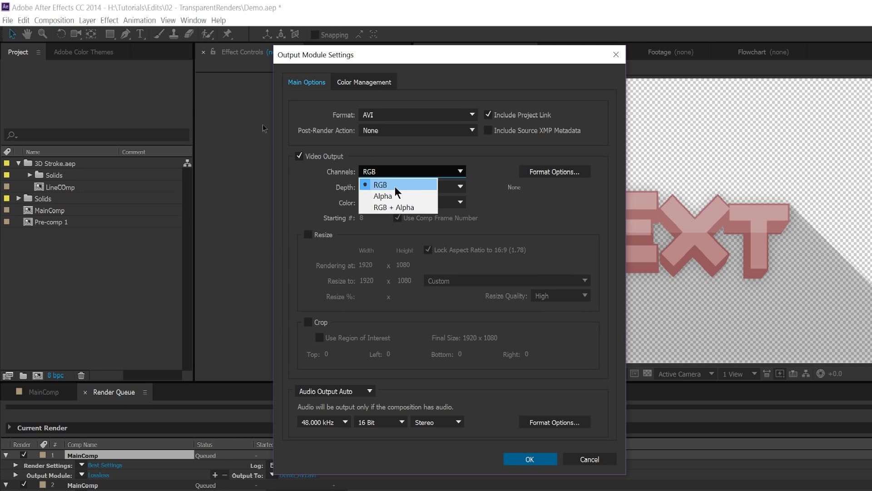
left_click(403, 210)
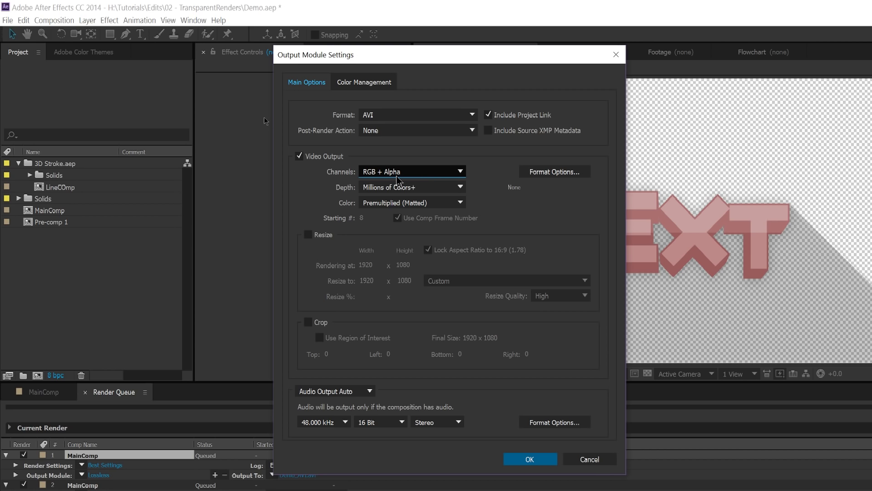
left_click(397, 174)
left_click(397, 177)
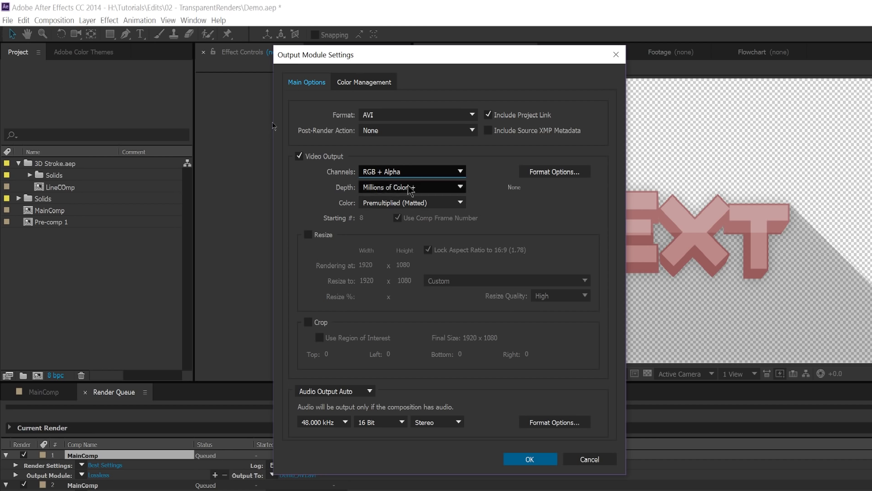
Leave the AVI Options video codec at None and confirm the AVI Options.
left_click(569, 175)
left_click(189, 128)
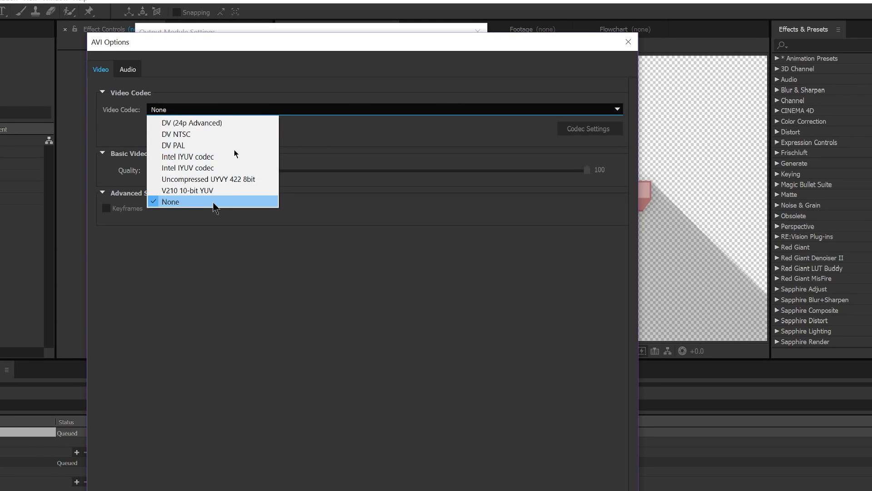
left_click(260, 291)
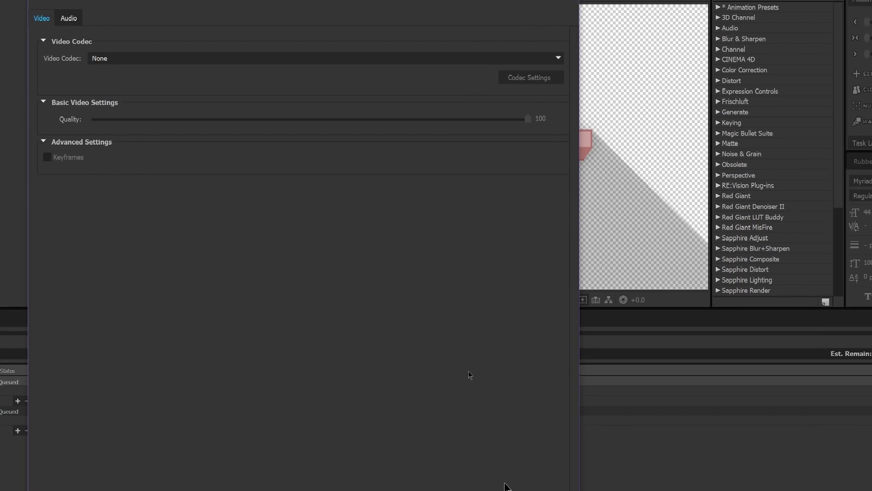
key("Return")
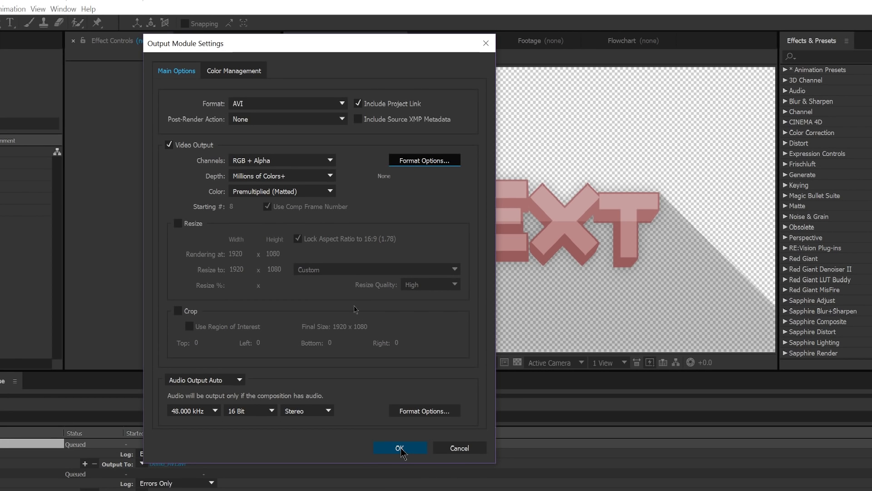
Apply the AVI output settings, uncheck render item 2, and render item 1 to Demo_AVI.
left_click(408, 457)
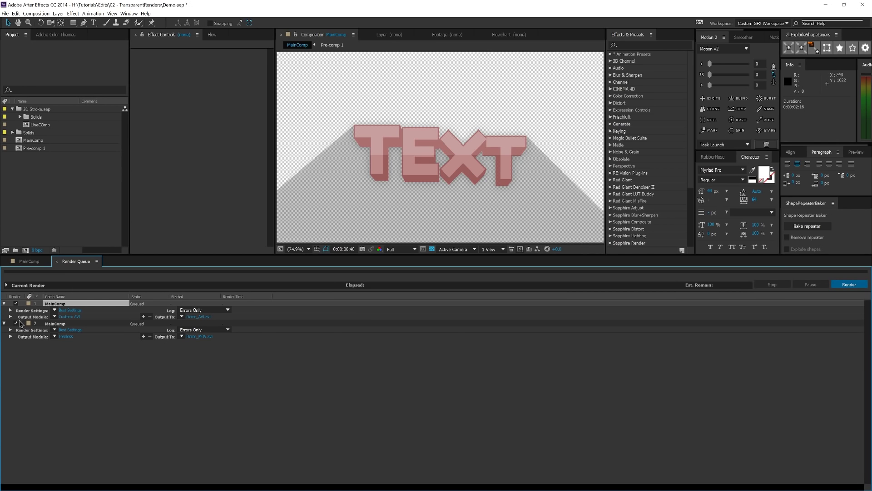
left_click(18, 323)
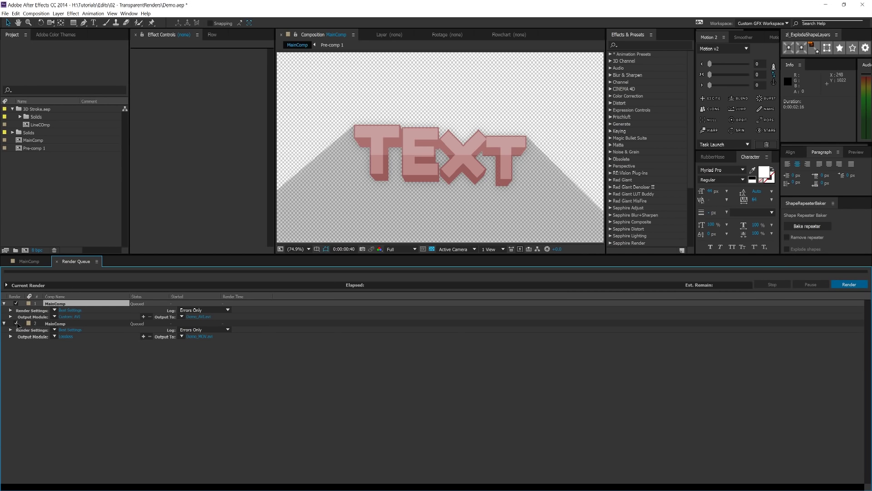
left_click(849, 285)
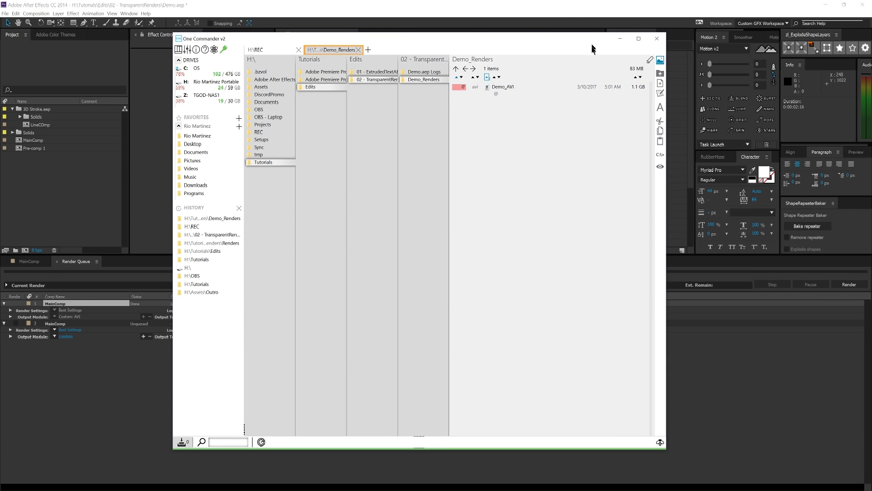
Leave One Commander and return to After Effects' Render Queue with Alt+Tab.
key("alt+Tab")
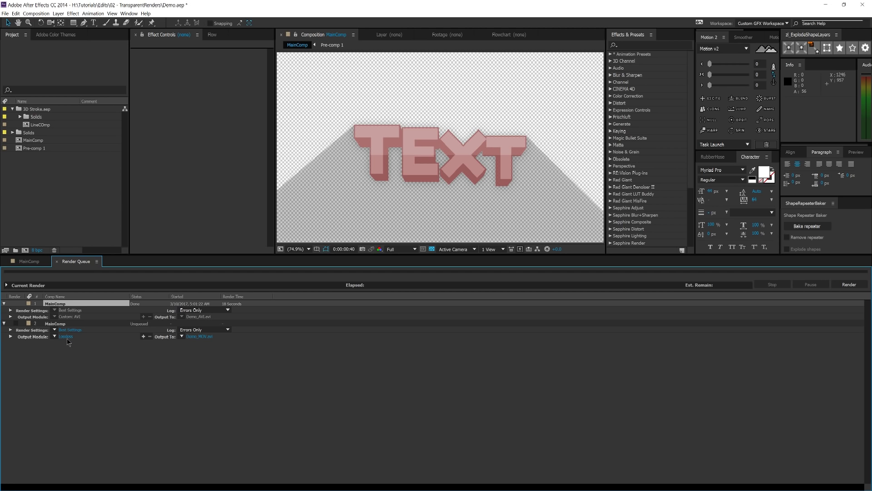
Change render item 2's output format to QuickTime, leaving channels at RGB for now.
left_click(67, 339)
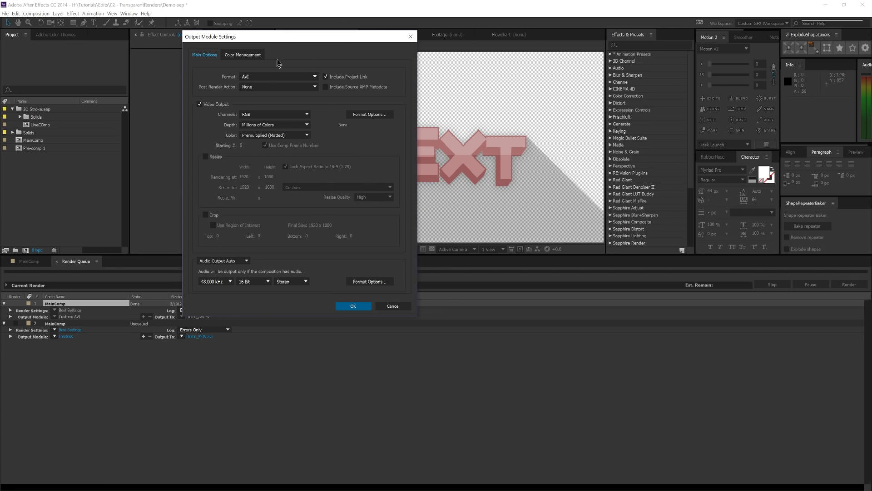
left_click_drag(290, 42, 370, 96)
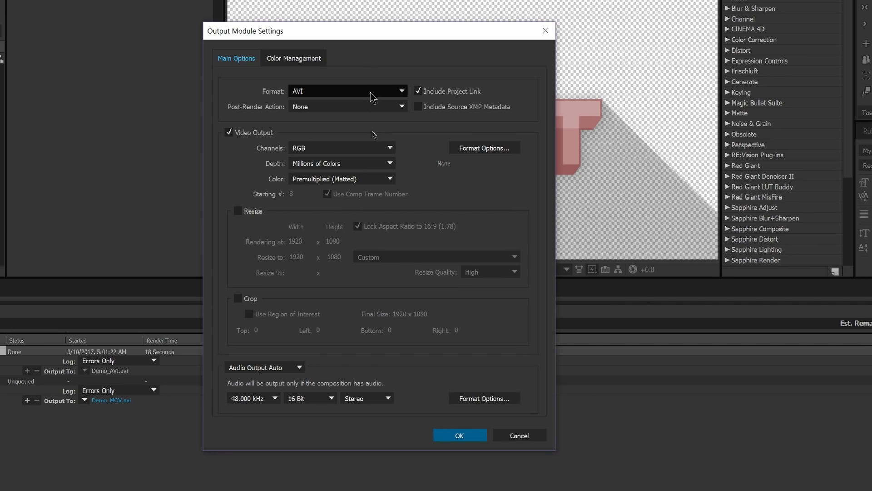
left_click(372, 81)
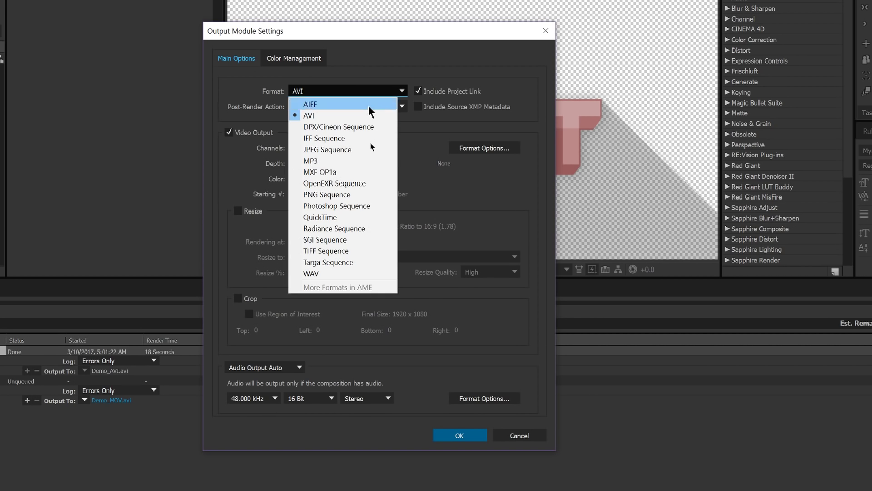
left_click(343, 218)
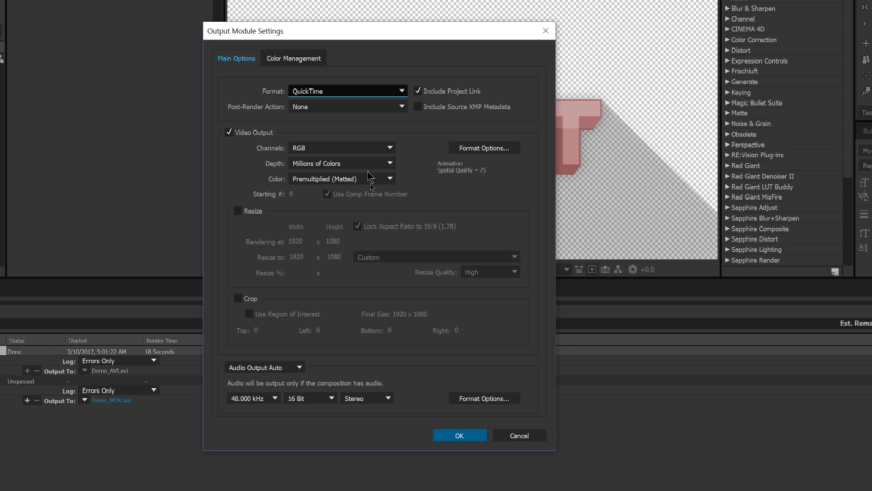
left_click(377, 148)
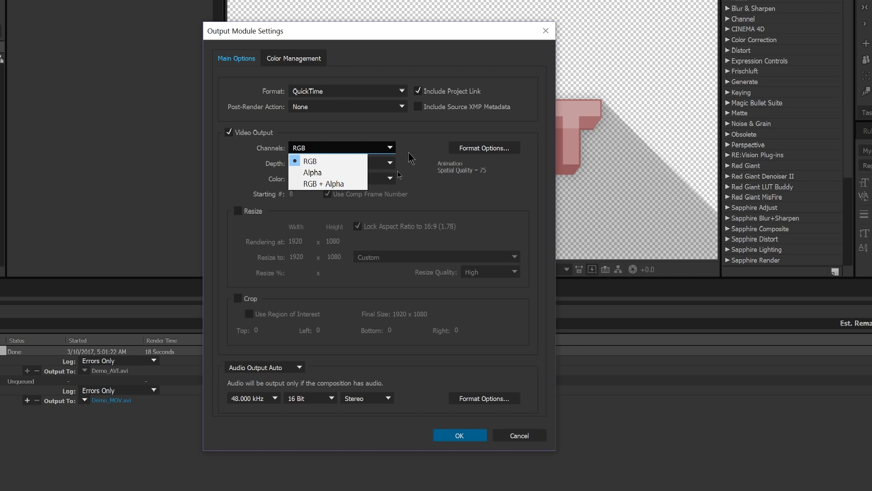
left_click(431, 150)
Keep the QuickTime Animation codec and set its quality to 50, then confirm.
left_click(484, 148)
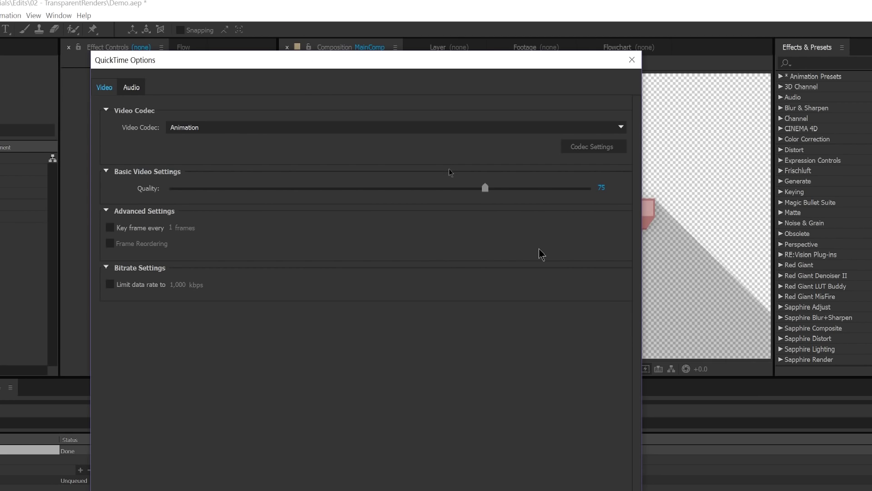
left_click(313, 129)
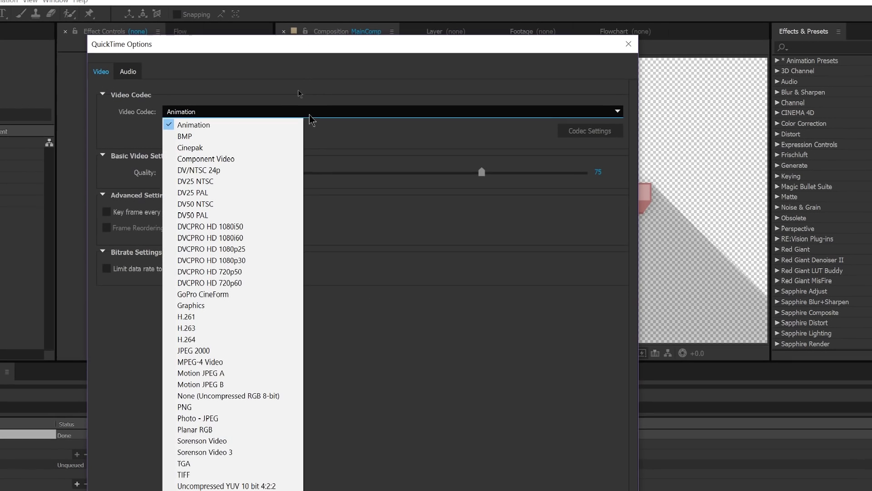
left_click(237, 122)
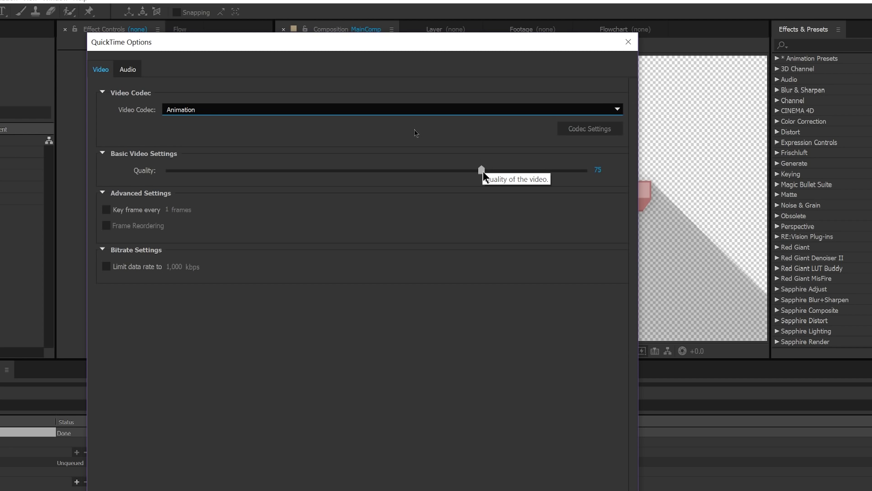
left_click_drag(484, 171, 380, 191)
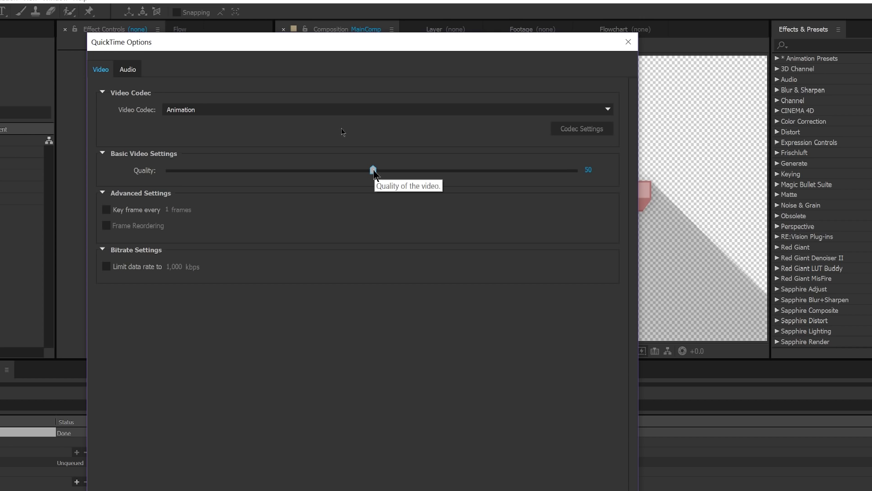
left_click_drag(374, 170, 433, 171)
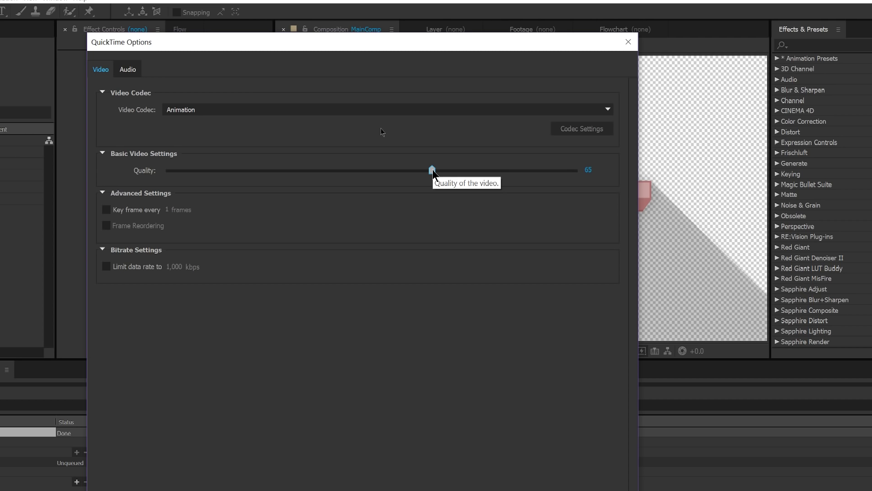
left_click_drag(433, 171, 373, 190)
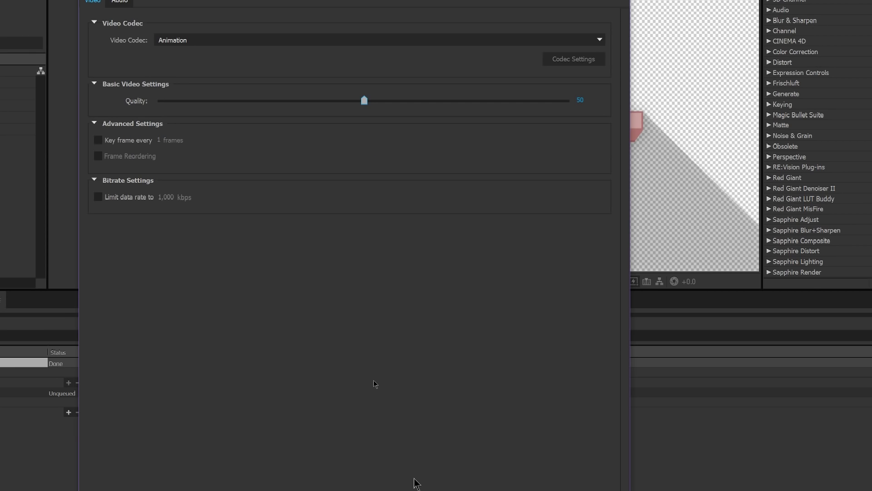
left_click(473, 489)
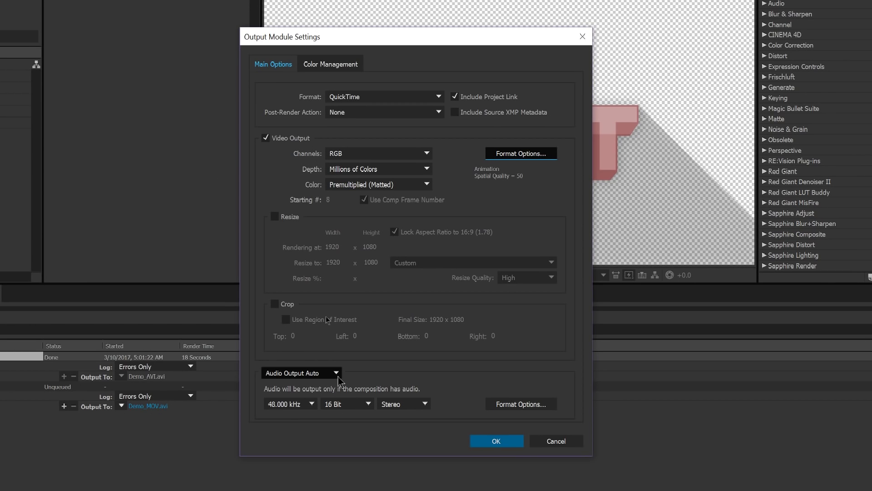
Set the QuickTime output channels to RGB + Alpha and apply the output module settings.
left_click(397, 158)
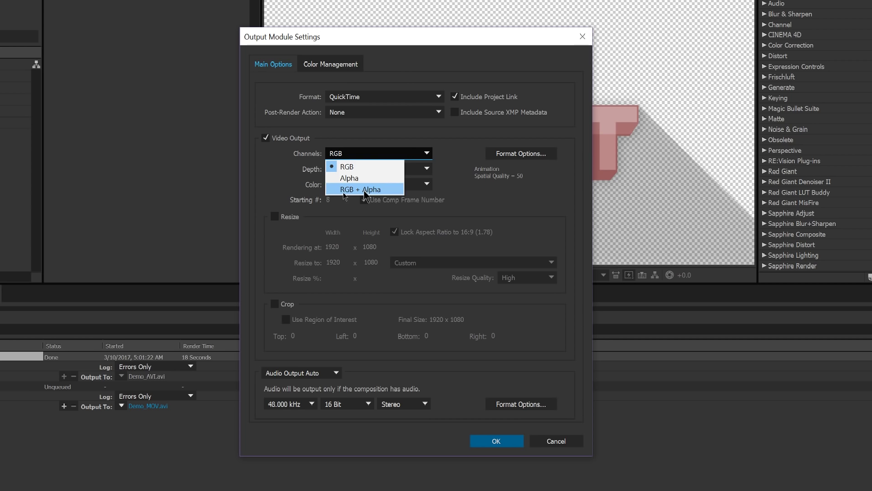
left_click(362, 190)
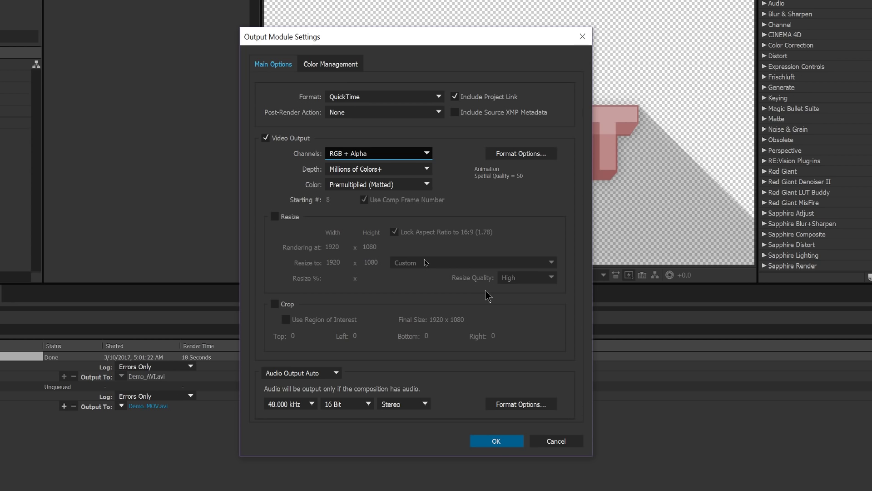
left_click(496, 441)
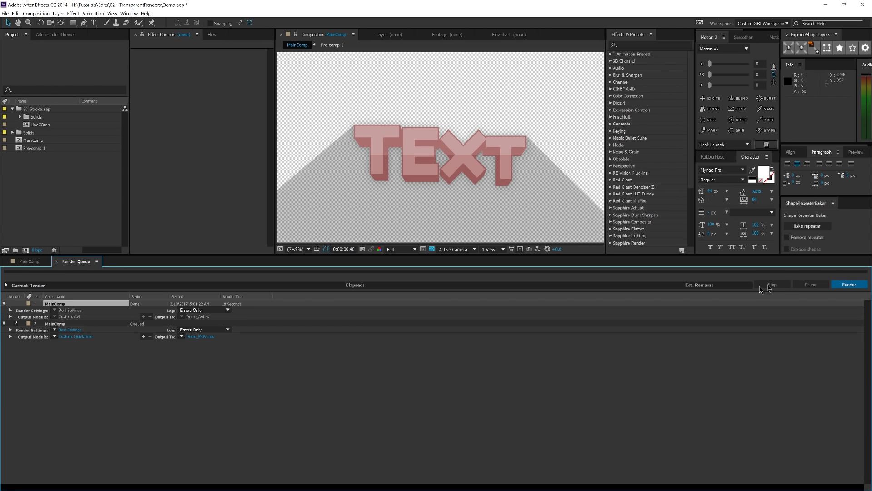
Render the second MainComp item to Demo_MOV.mov.
left_click(848, 285)
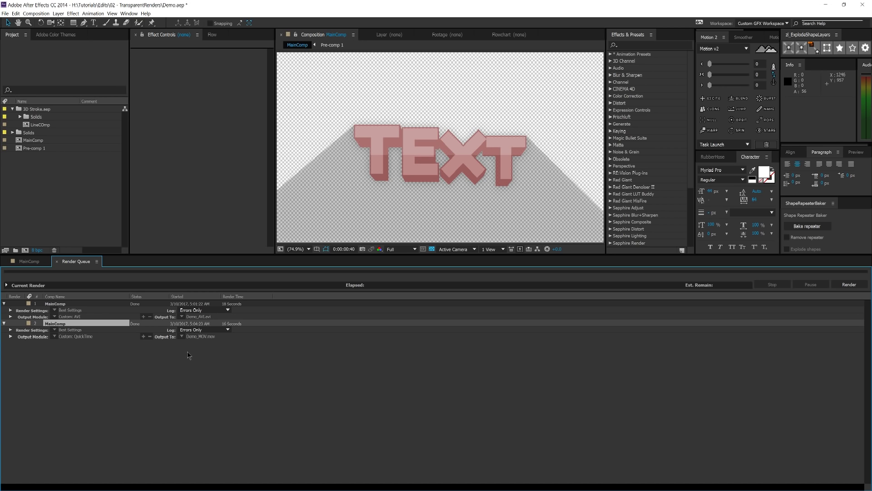
In Demo_Renders, select Demo_MOV (20.0 MB) and Demo_AVI (1.1 GB) to read their sizes.
left_click(208, 487)
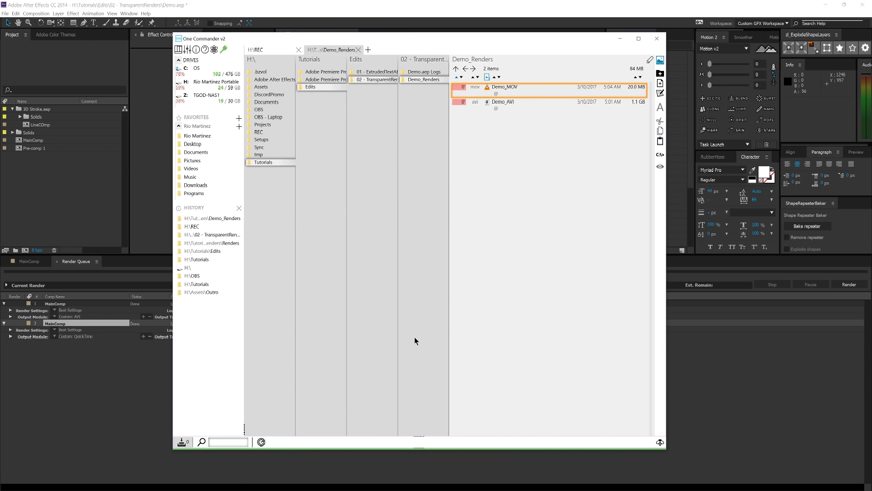
left_click(601, 90)
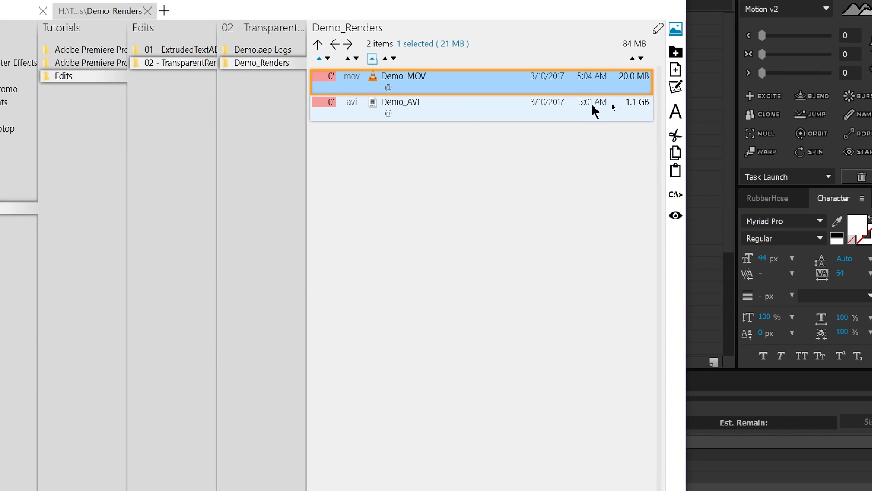
left_click(592, 107)
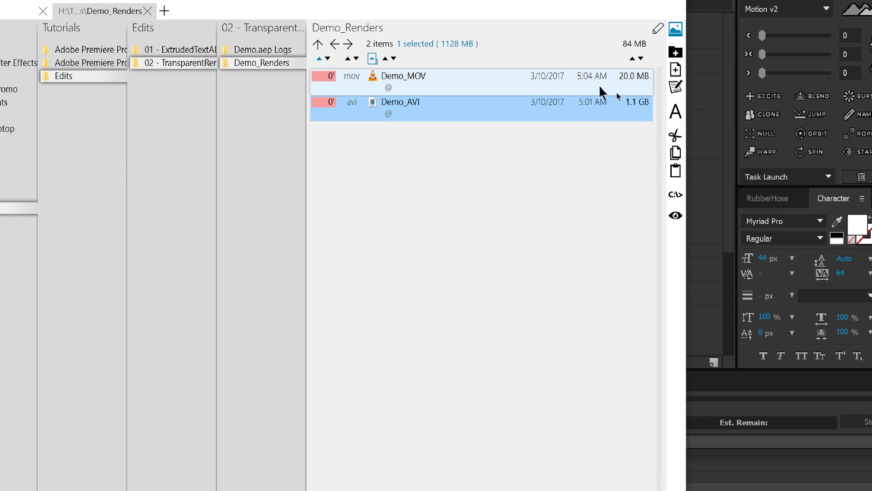
left_click(599, 86)
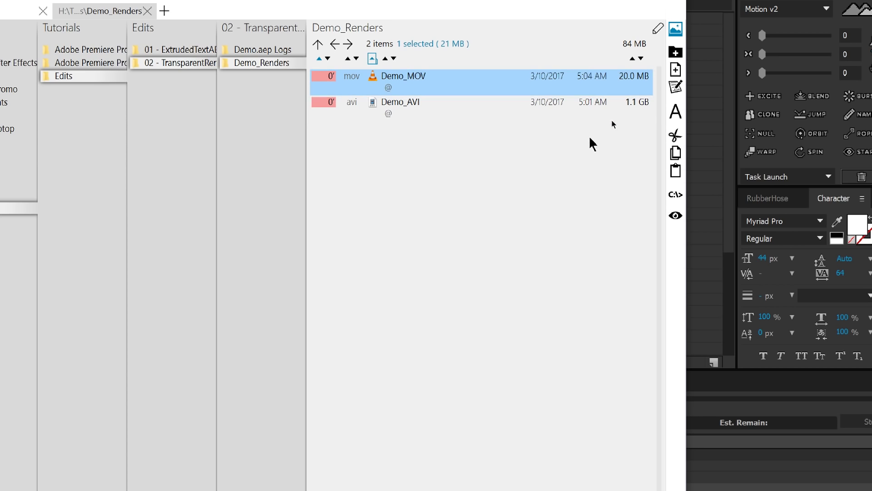
left_click(587, 117)
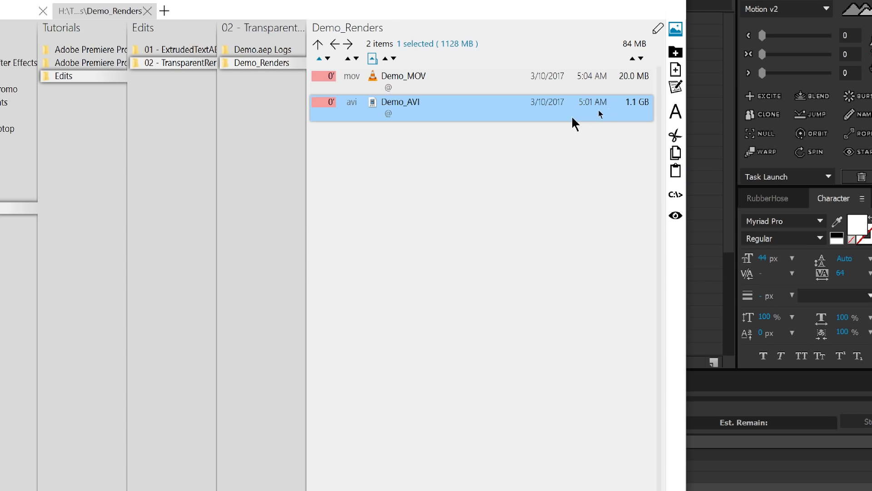
Compress Demo_AVI with WinRAR into Demo_AVI.rar and select the new 9.5 MB archive.
right_click(394, 109)
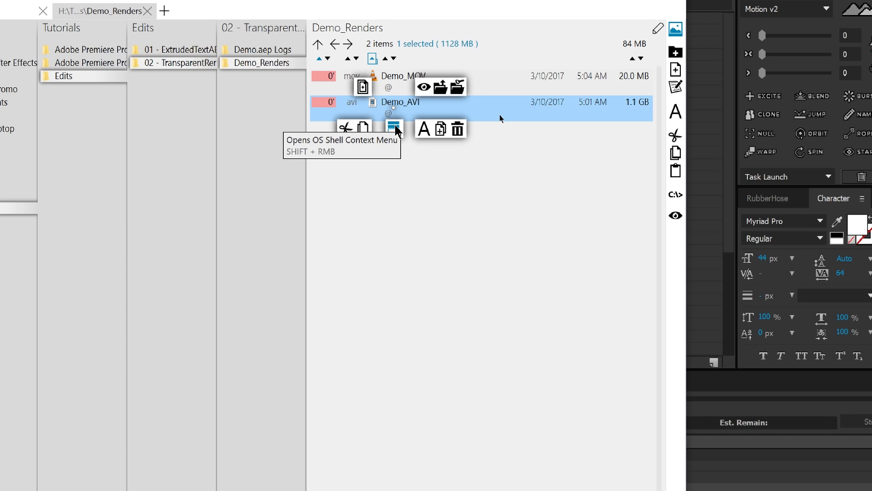
left_click(395, 129)
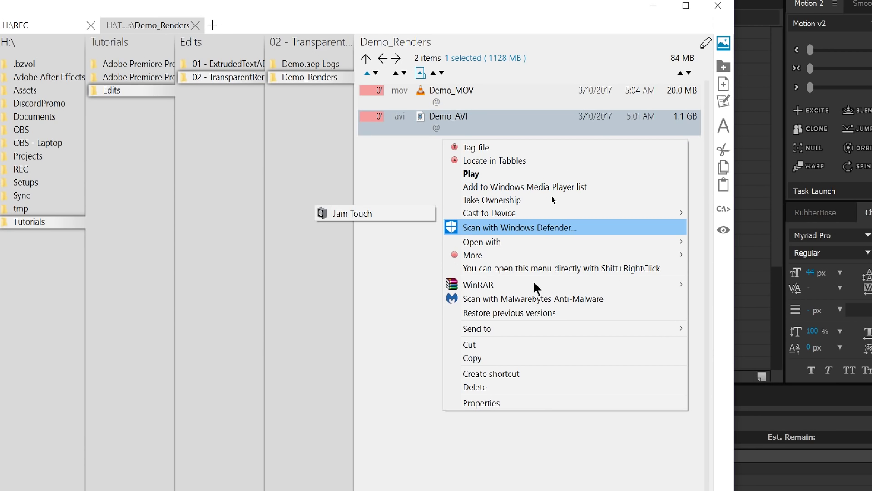
mouse_move(534, 284)
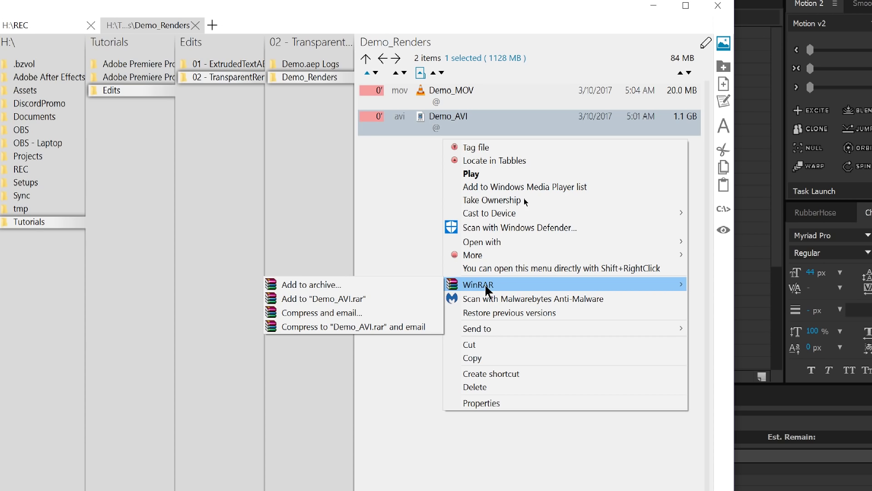
left_click(361, 298)
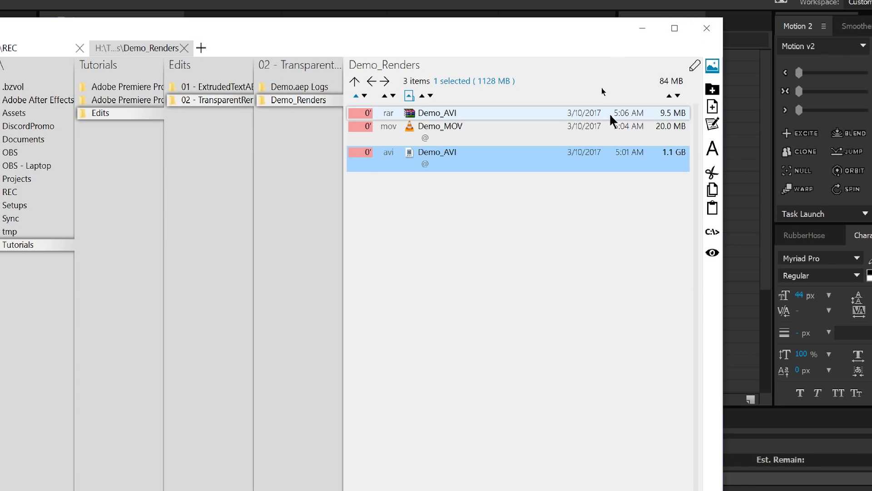
left_click(609, 113)
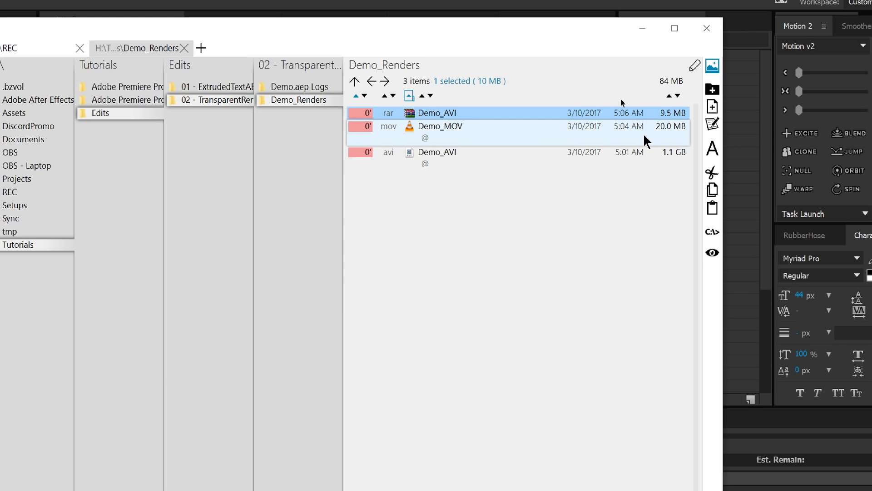
Open Demo_AVI.rar in WinRAR, dismiss the license reminder, and select Demo_AVI.avi (9,920,804 bytes packed).
double_click(456, 116)
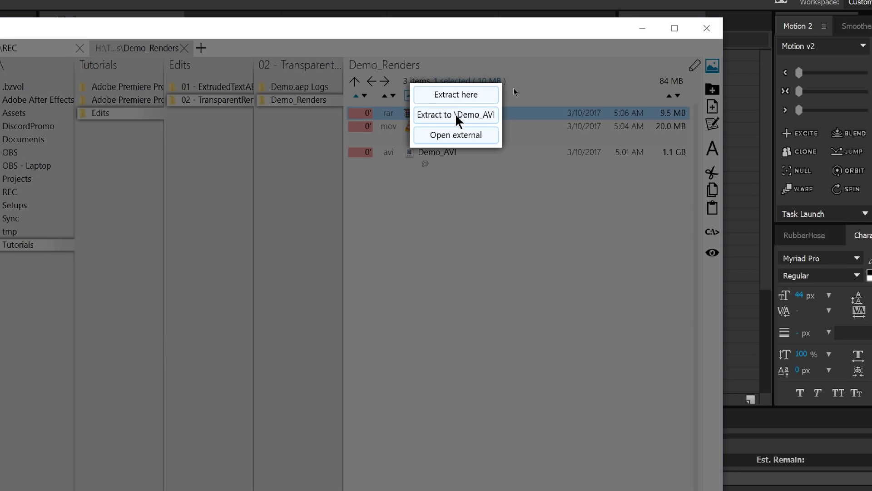
left_click(540, 114)
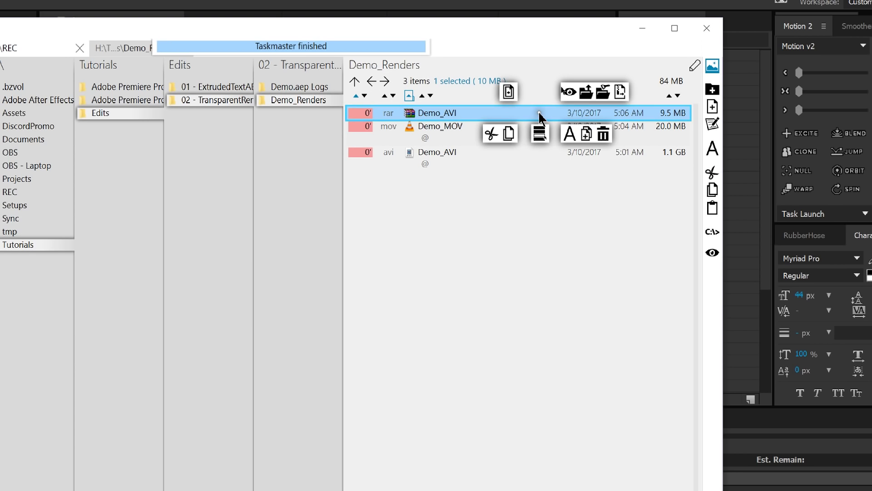
left_click(540, 133)
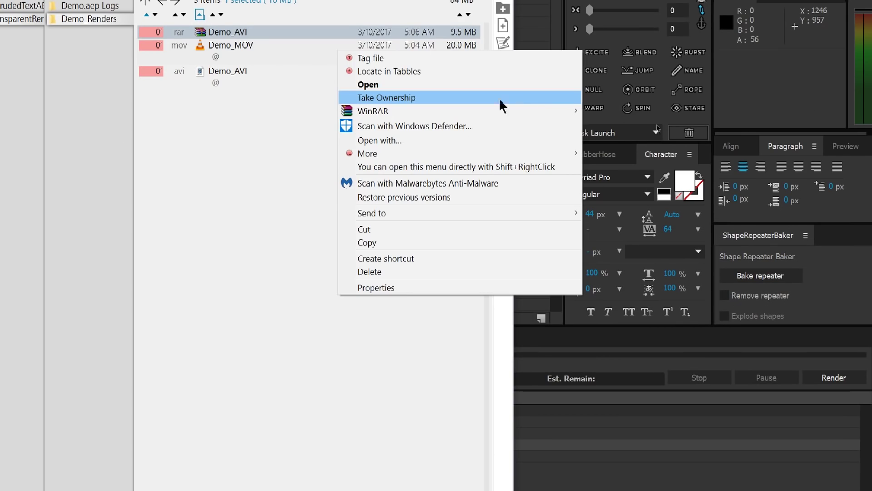
left_click(461, 85)
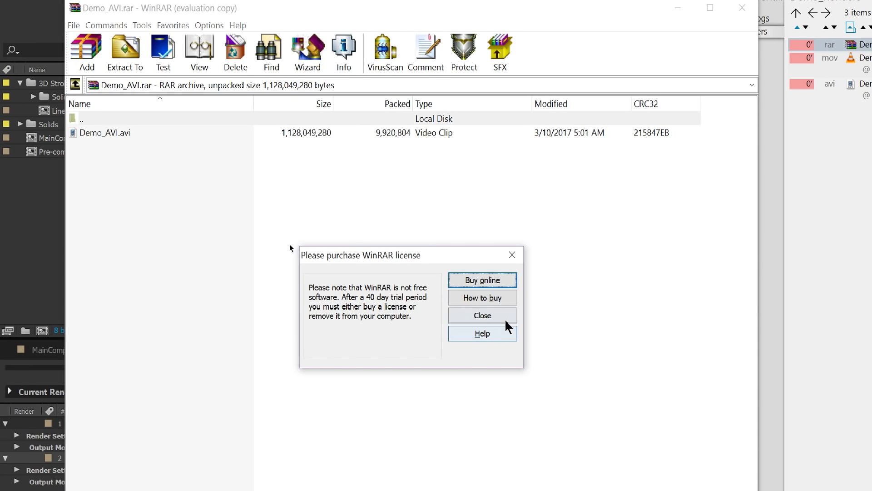
left_click(466, 227)
left_click(500, 317)
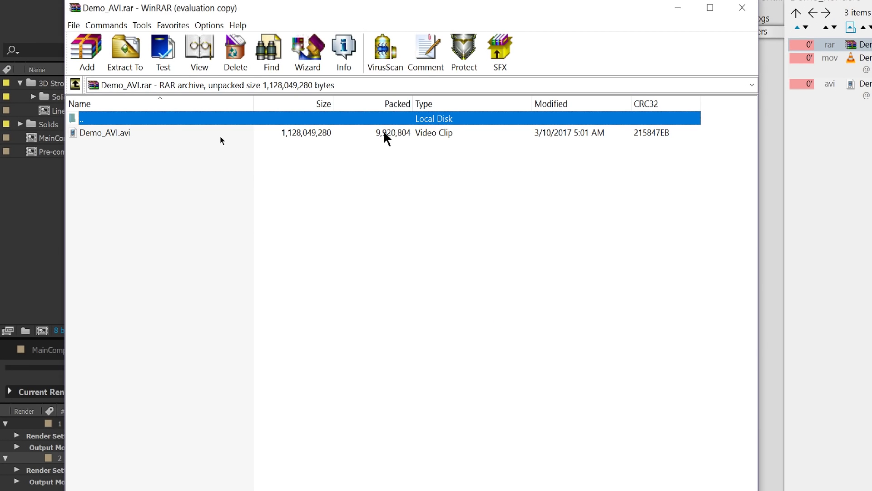
left_click(171, 135)
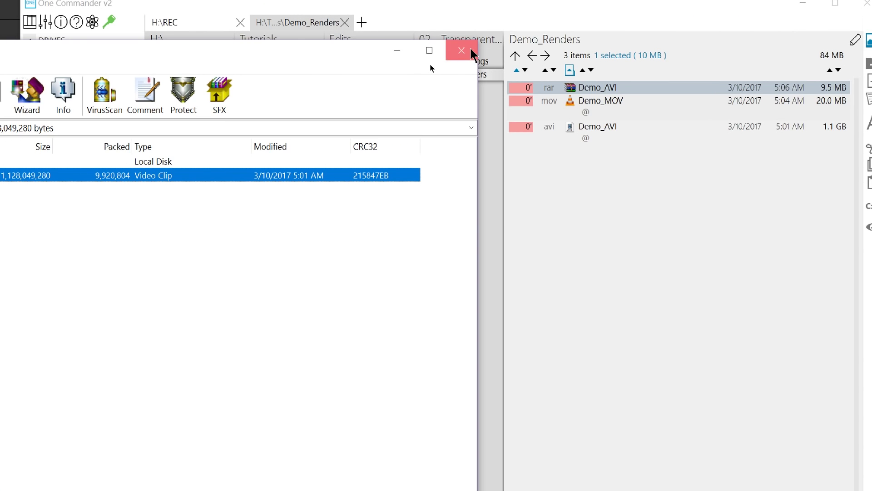
Close WinRAR, minimize One Commander, deselect the render queue item, and close Magnifier.
left_click(470, 47)
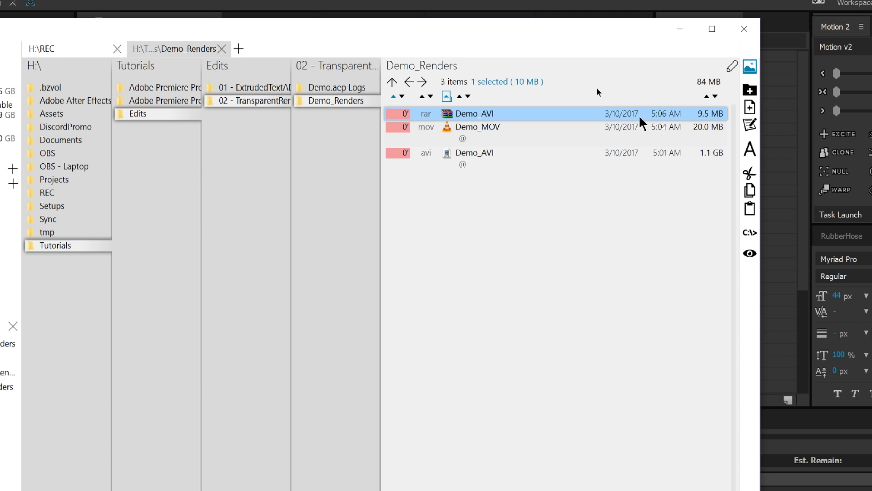
left_click(680, 30)
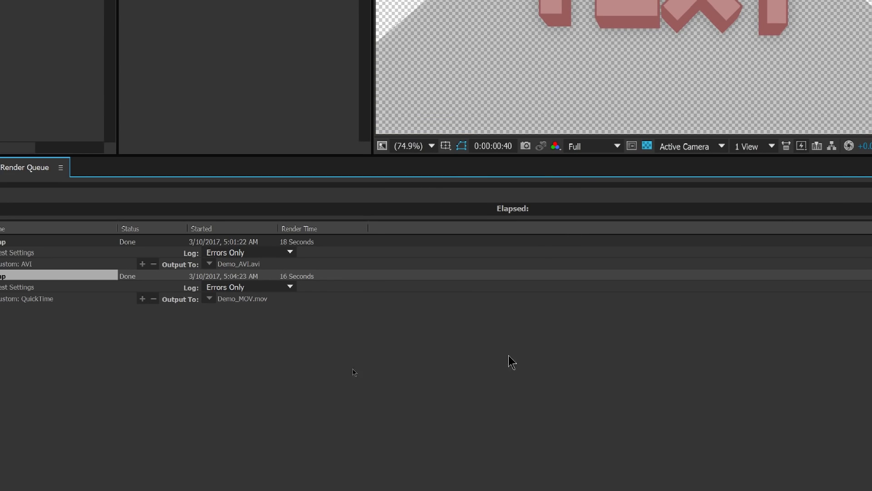
left_click(506, 364)
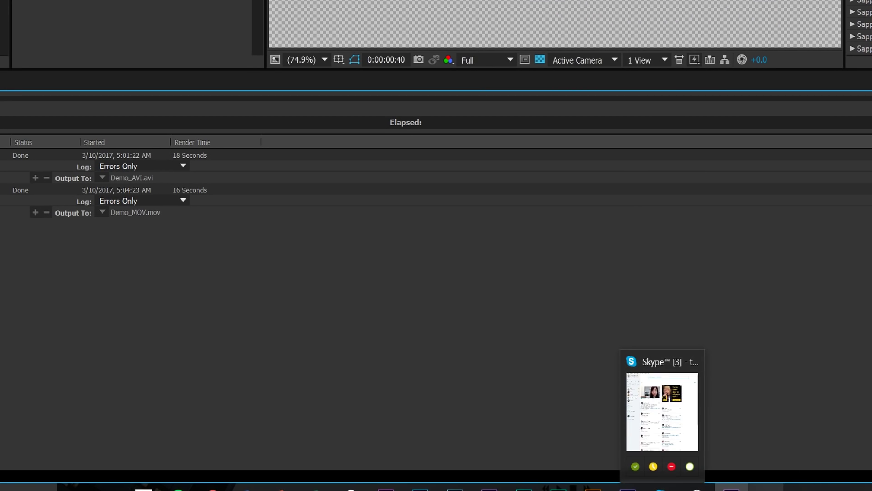
right_click(766, 486)
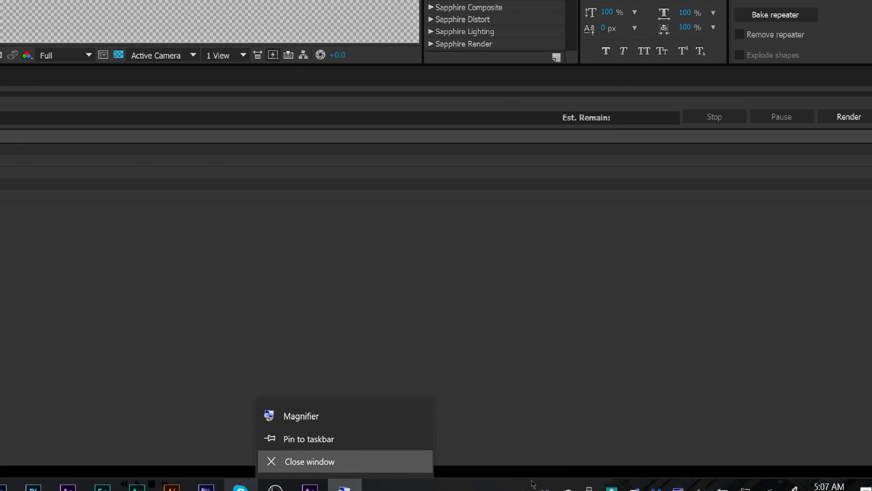
left_click(718, 460)
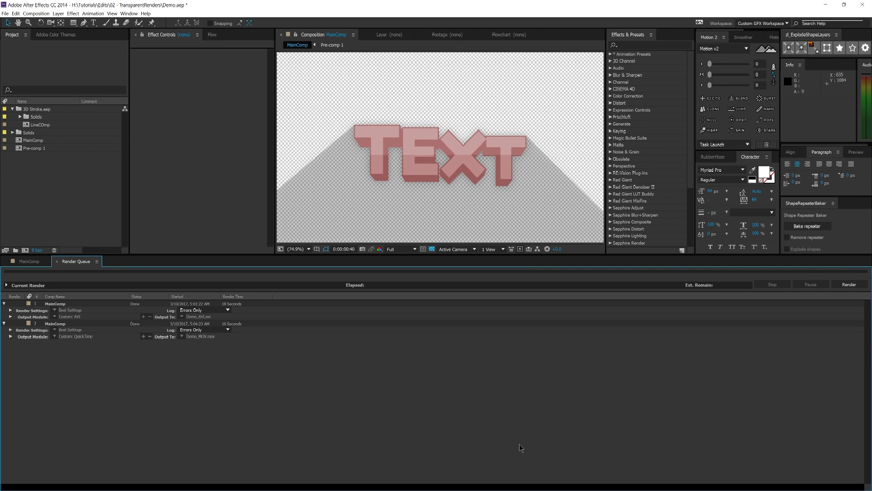